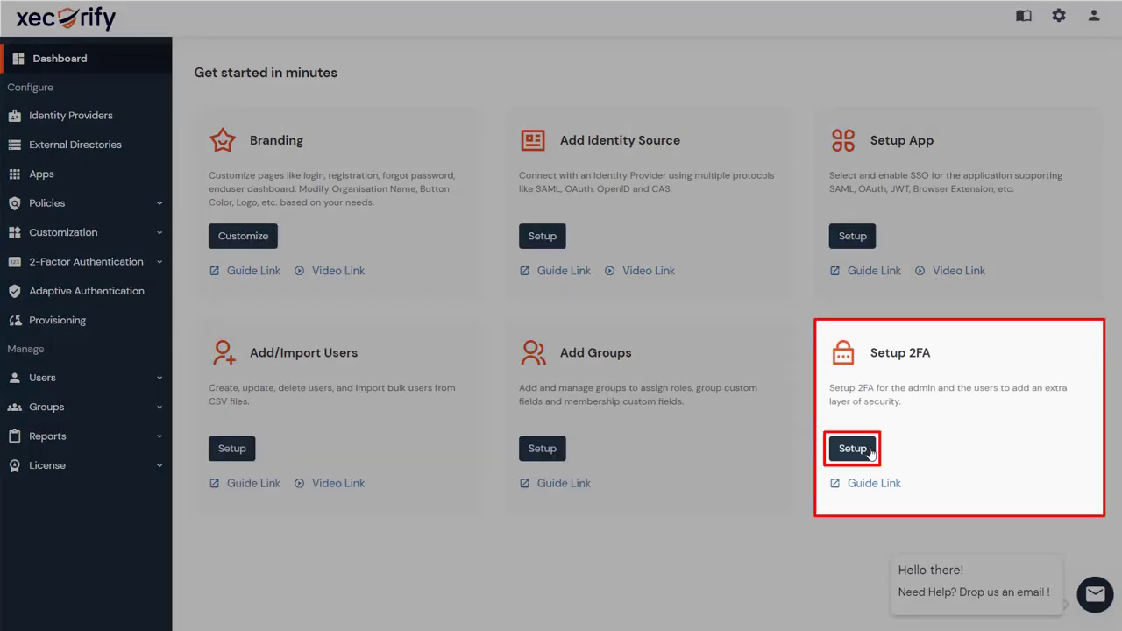
# Step: Choose For Admin in the Setup 2FA choice to reach the Configure Second Factor page
pyautogui.click(870, 449)
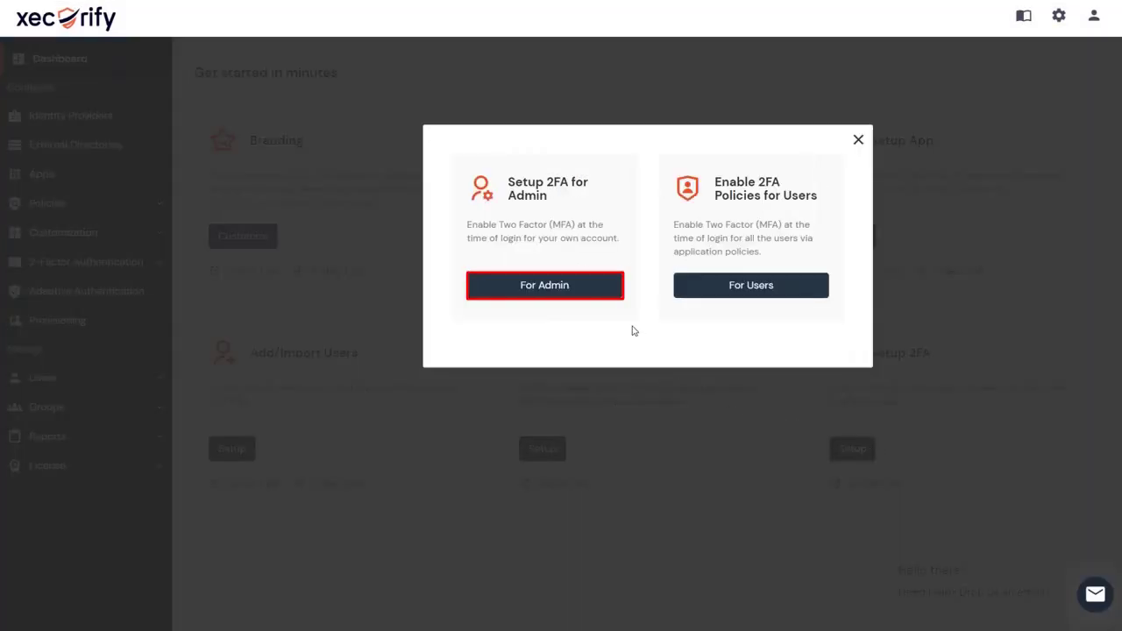
pyautogui.click(600, 290)
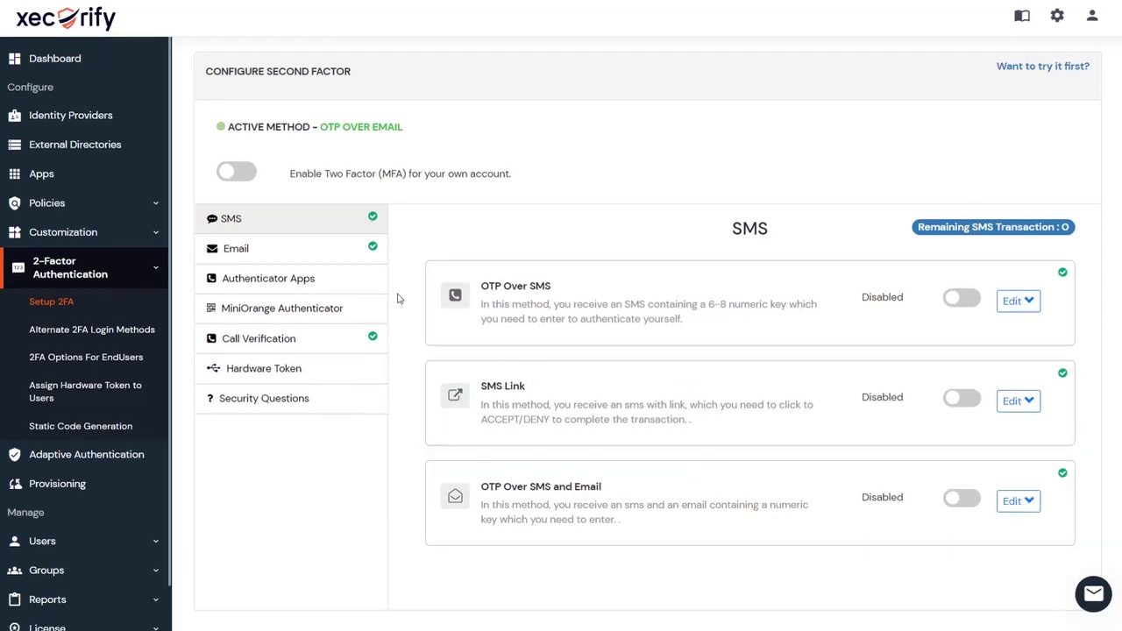
# Step: Review the Email, Authenticator Apps, miniOrange Authenticator, Call Verification, Hardware Token and Security Questions methods
pyautogui.click(368, 254)
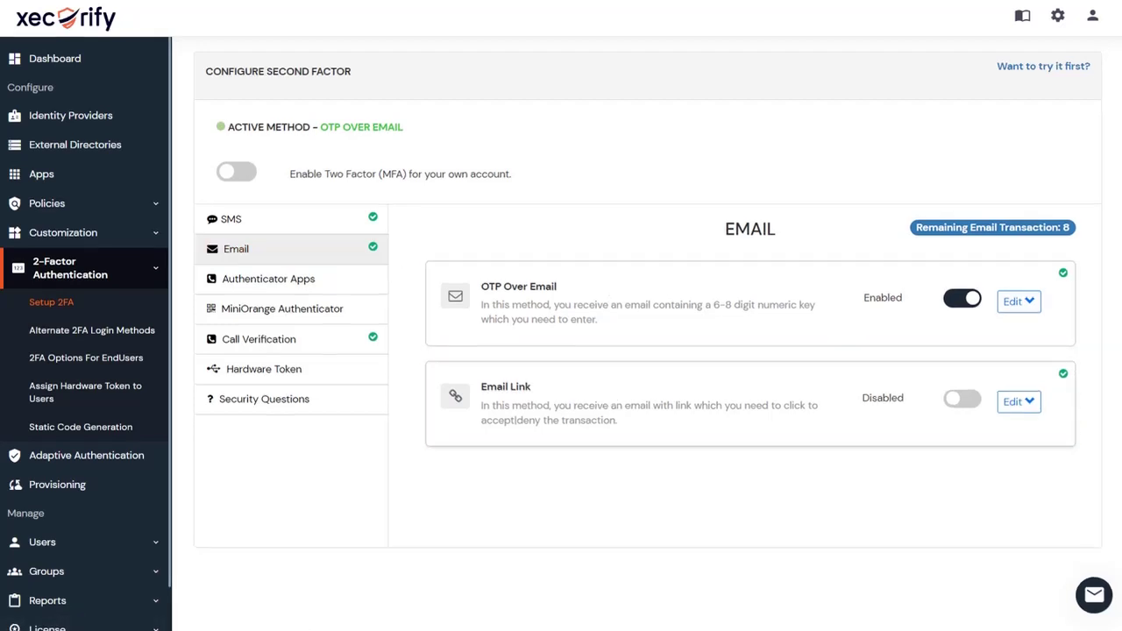
pyautogui.click(386, 279)
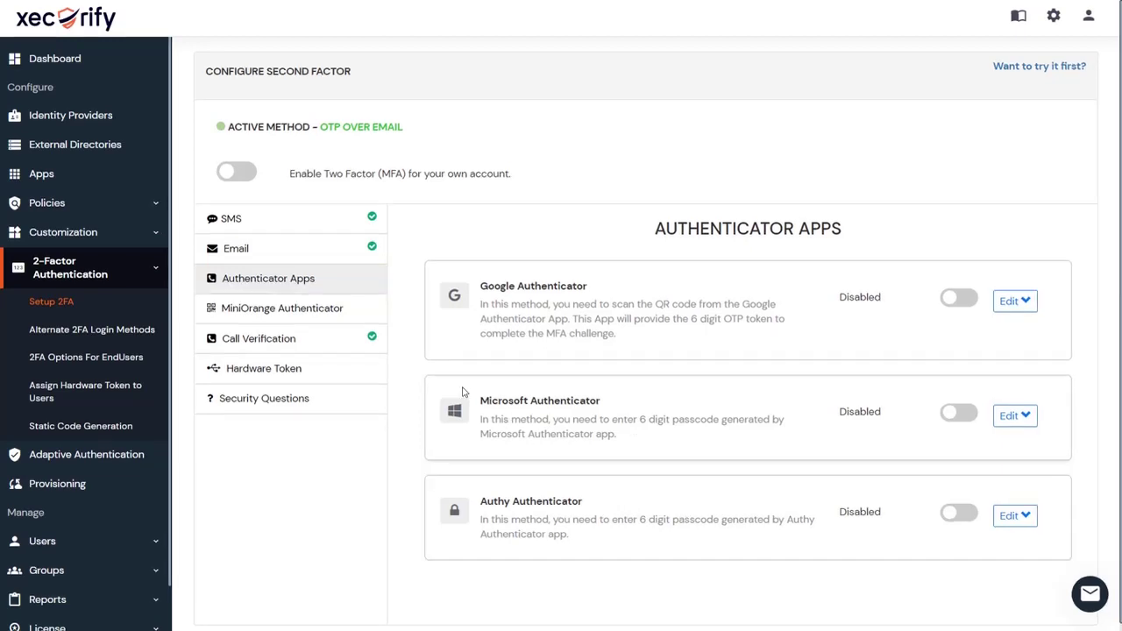
pyautogui.click(373, 313)
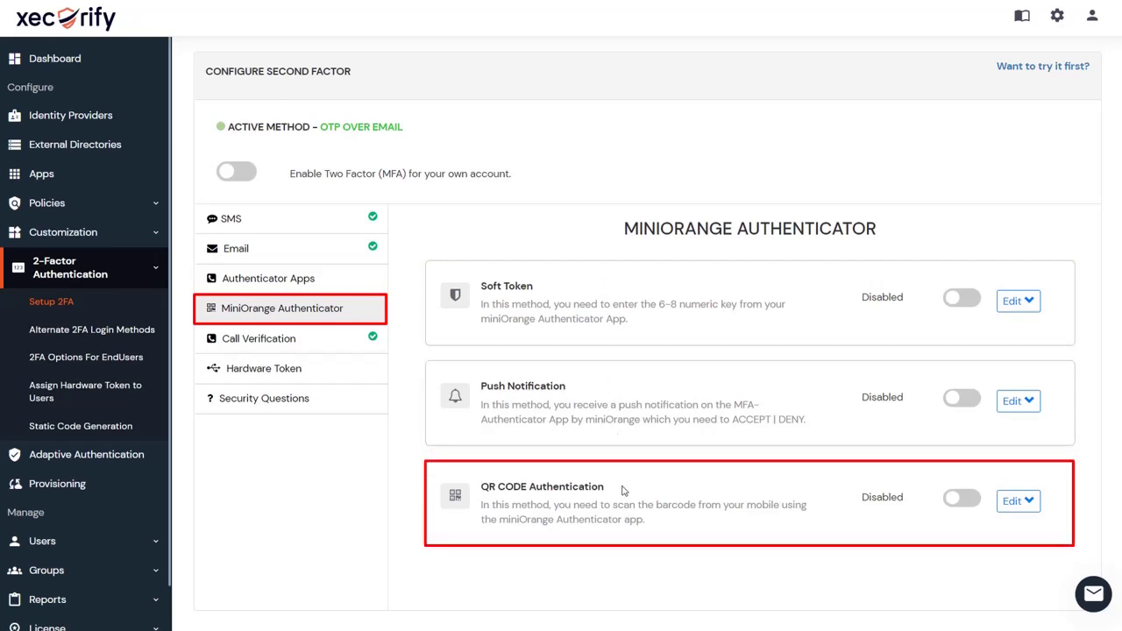
pyautogui.click(368, 339)
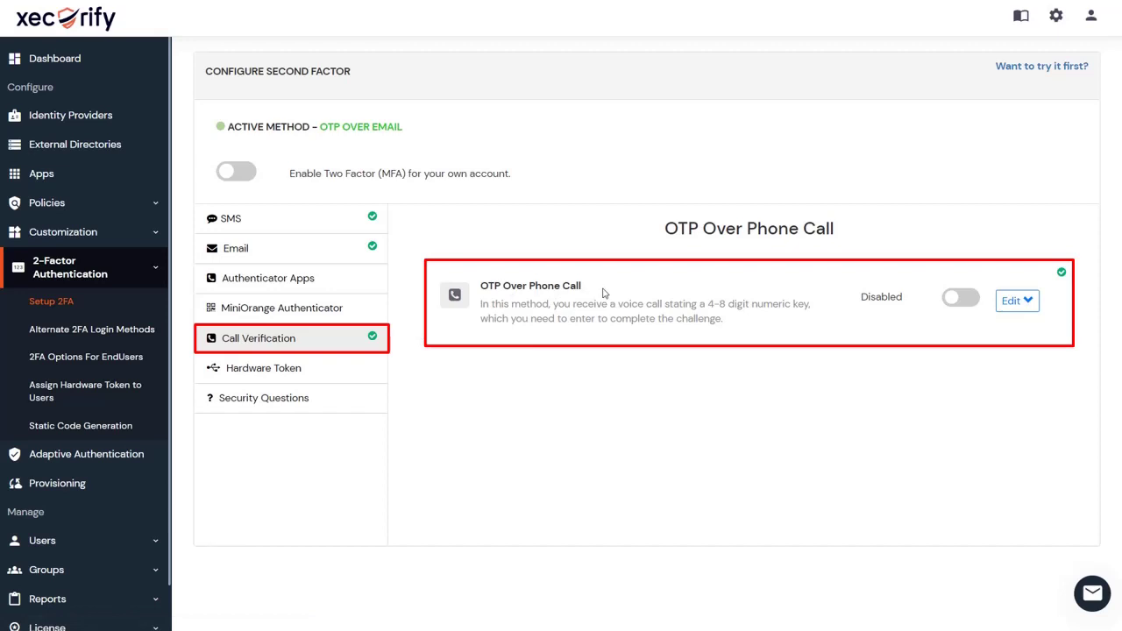
pyautogui.click(358, 385)
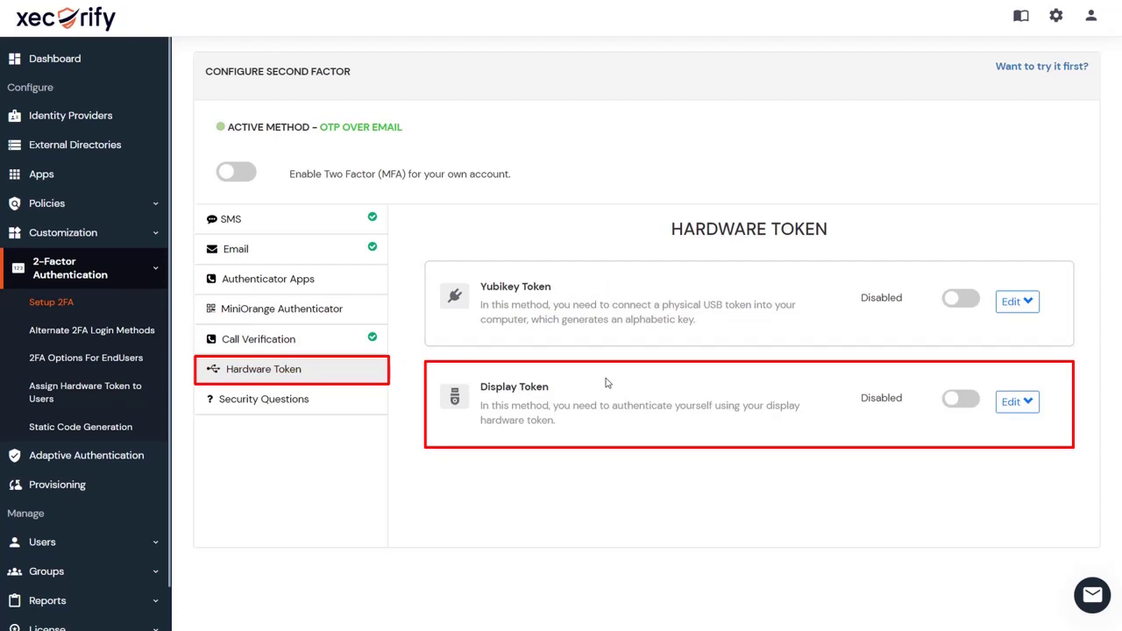
pyautogui.click(375, 400)
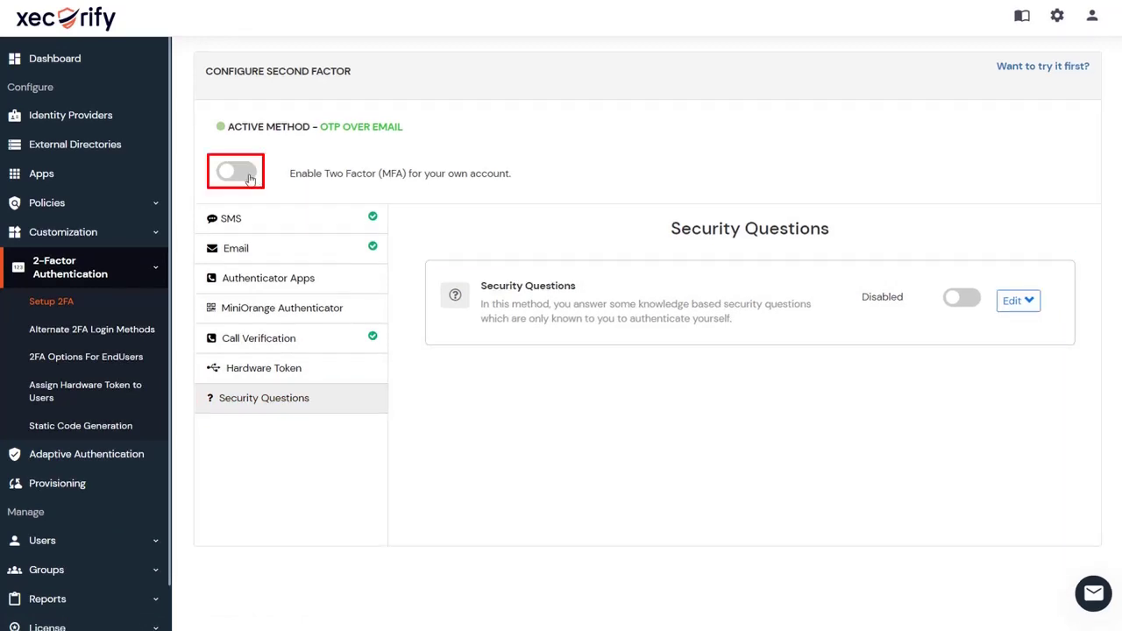
# Step: Enable admin two-factor and the Forgot Phone alternate login method, then go to end-user 2FA options
pyautogui.click(248, 175)
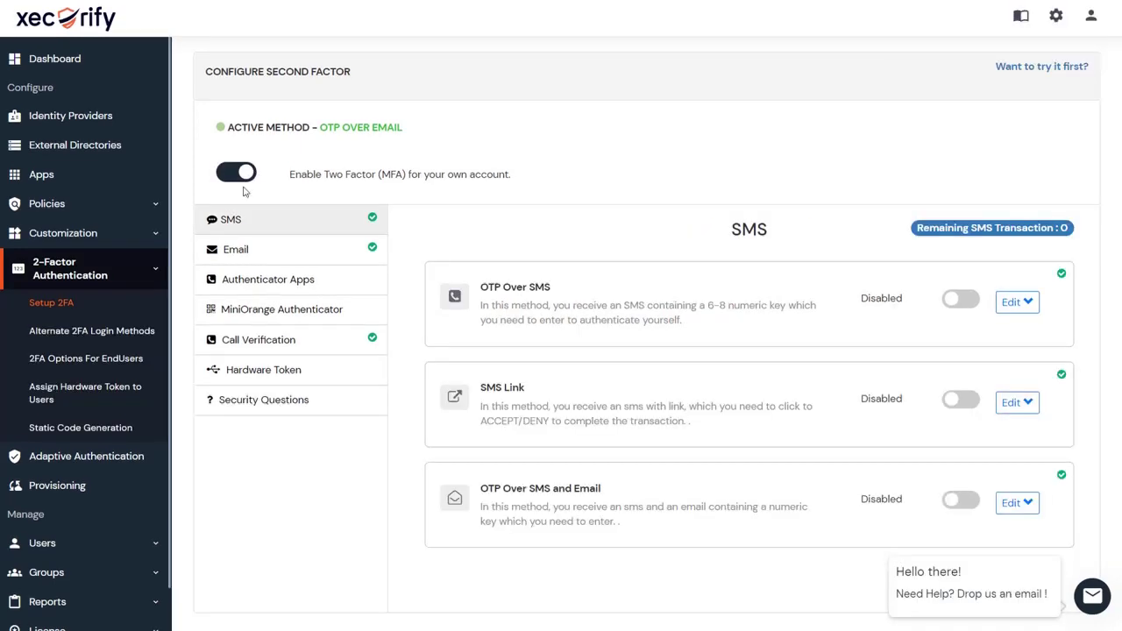
pyautogui.click(157, 337)
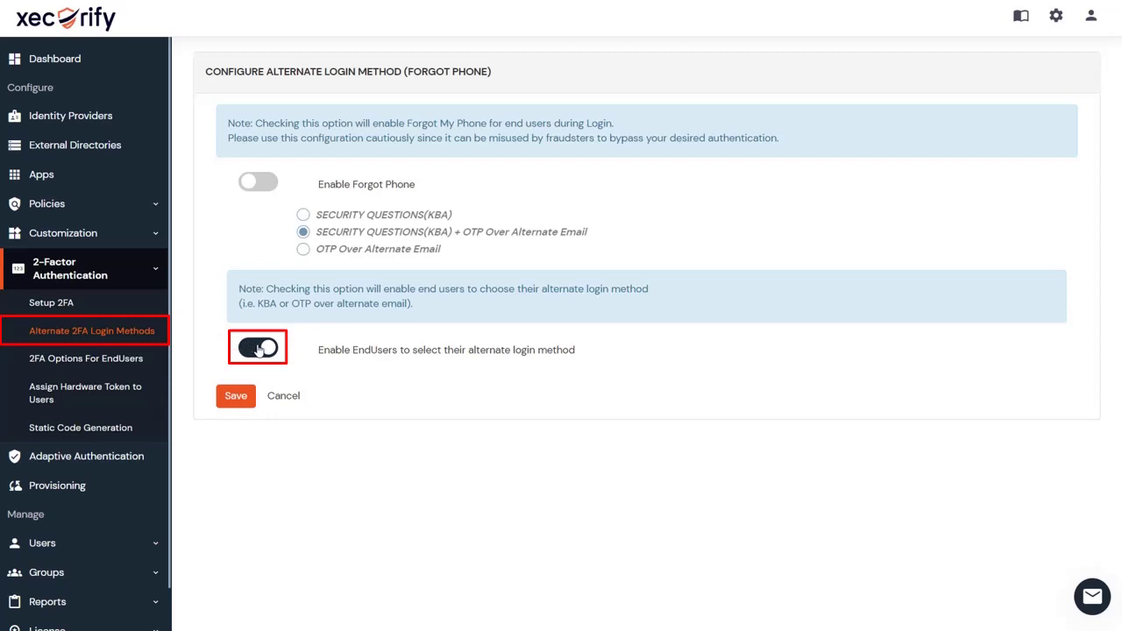
pyautogui.click(254, 186)
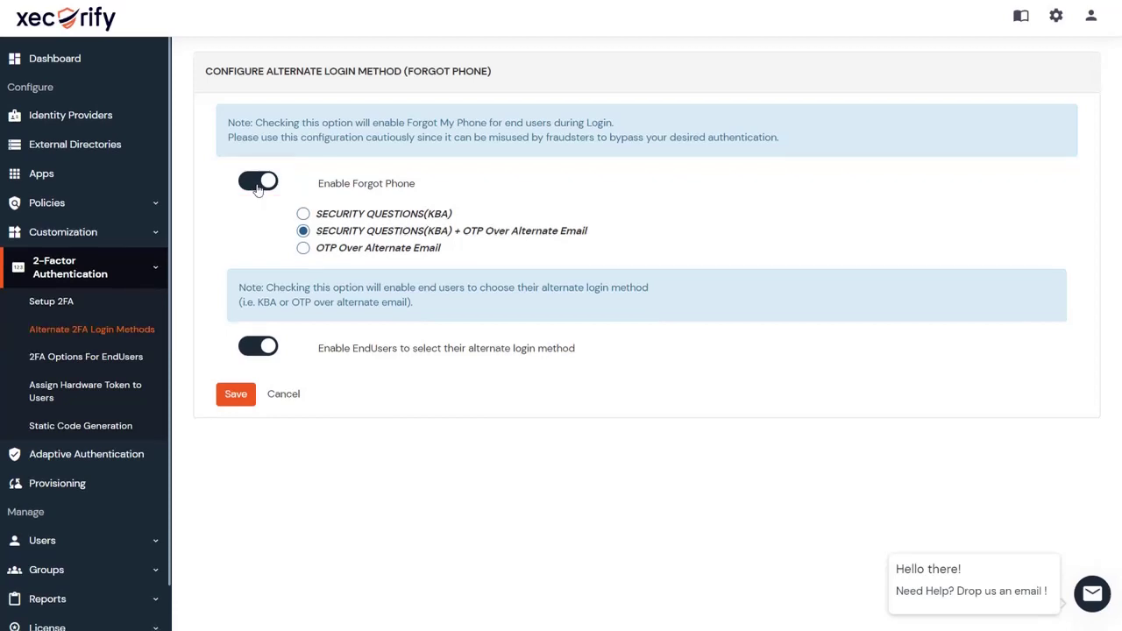
pyautogui.click(148, 366)
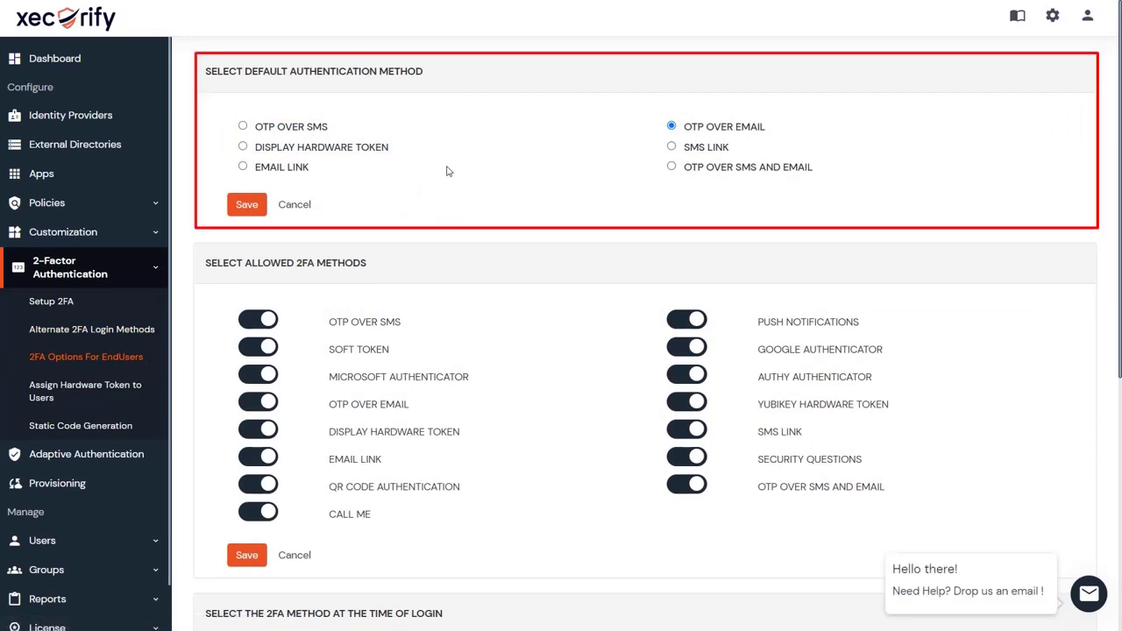
# Step: Turn off Soft Token, OTP Over Email and QR Code for end users; enable choosing 2FA at login
pyautogui.scroll(-2, 484, 348)
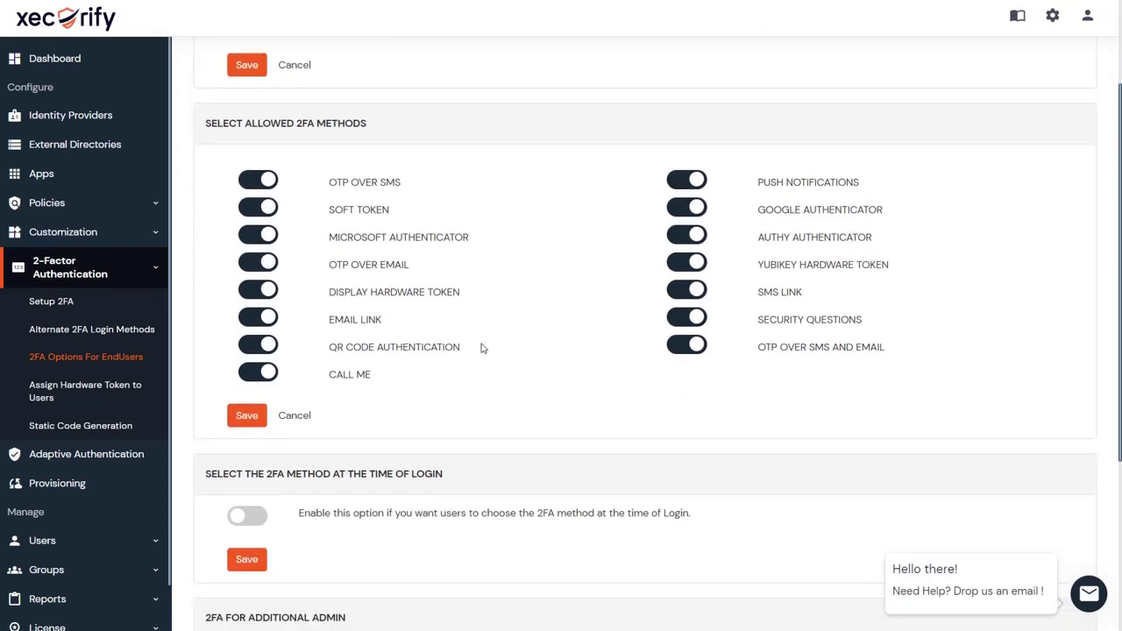
pyautogui.click(269, 209)
pyautogui.click(267, 258)
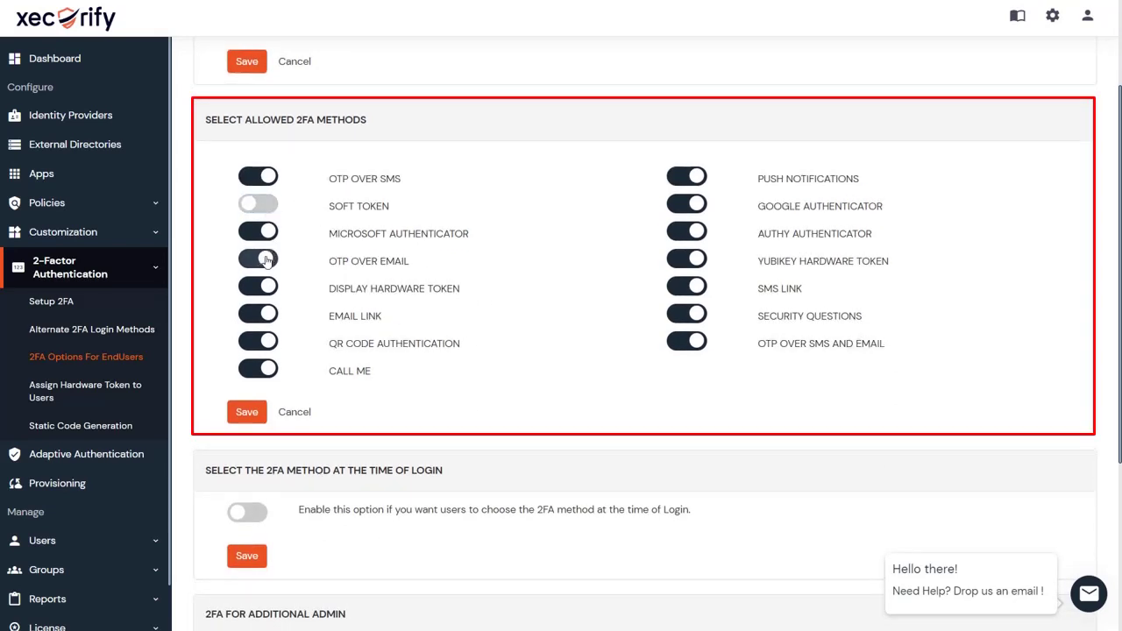
pyautogui.click(264, 343)
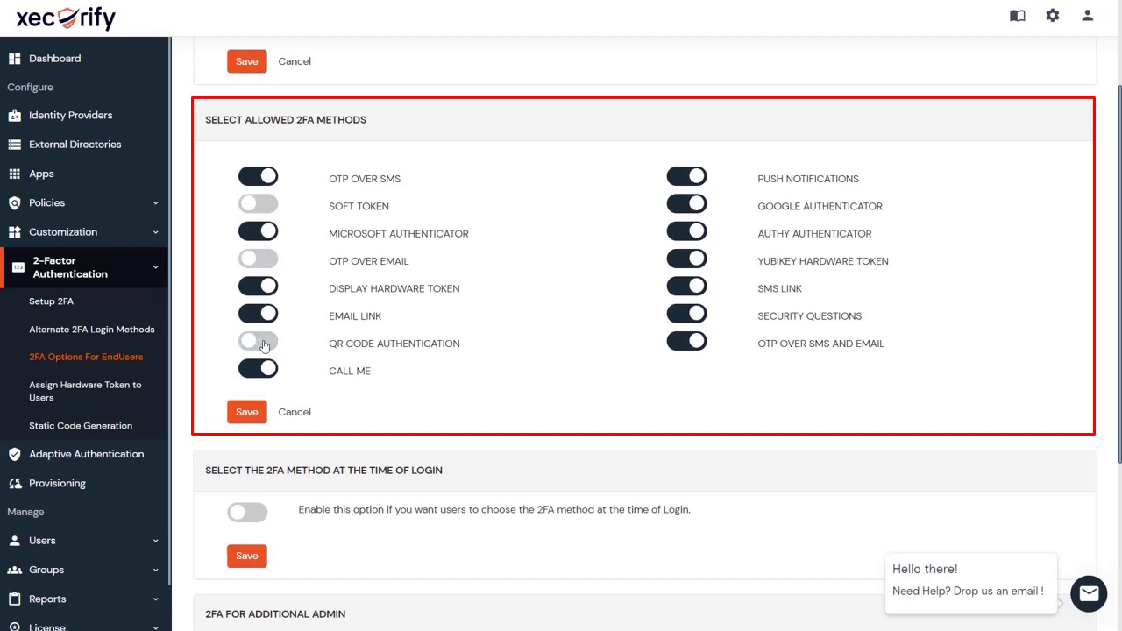
pyautogui.scroll(-2, 335, 395)
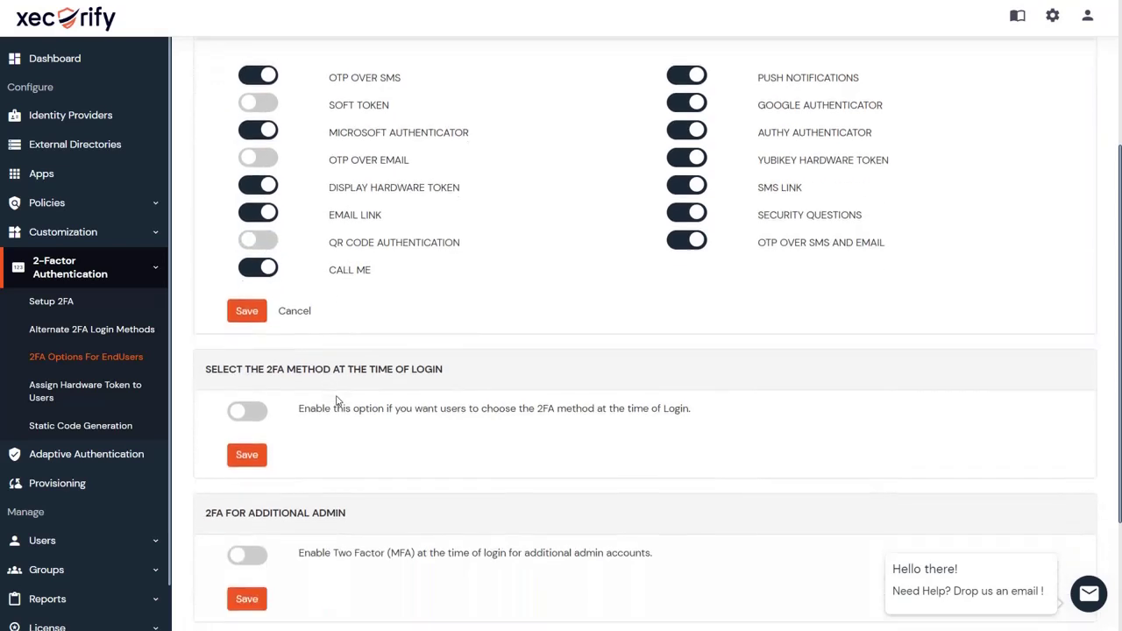
pyautogui.scroll(-1, 335, 402)
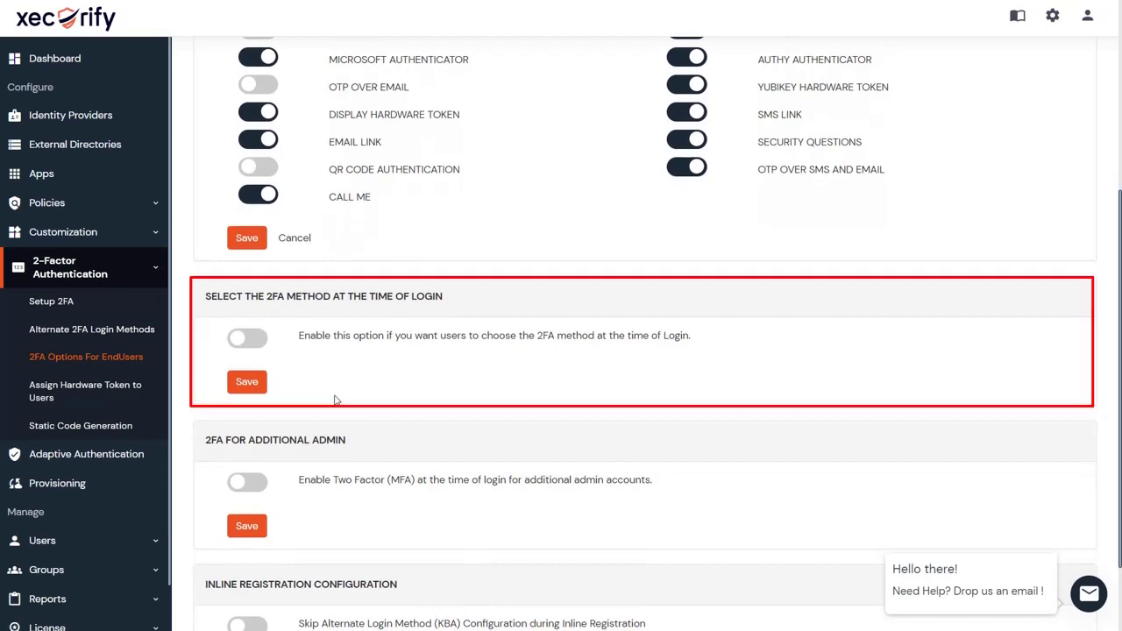
pyautogui.click(253, 341)
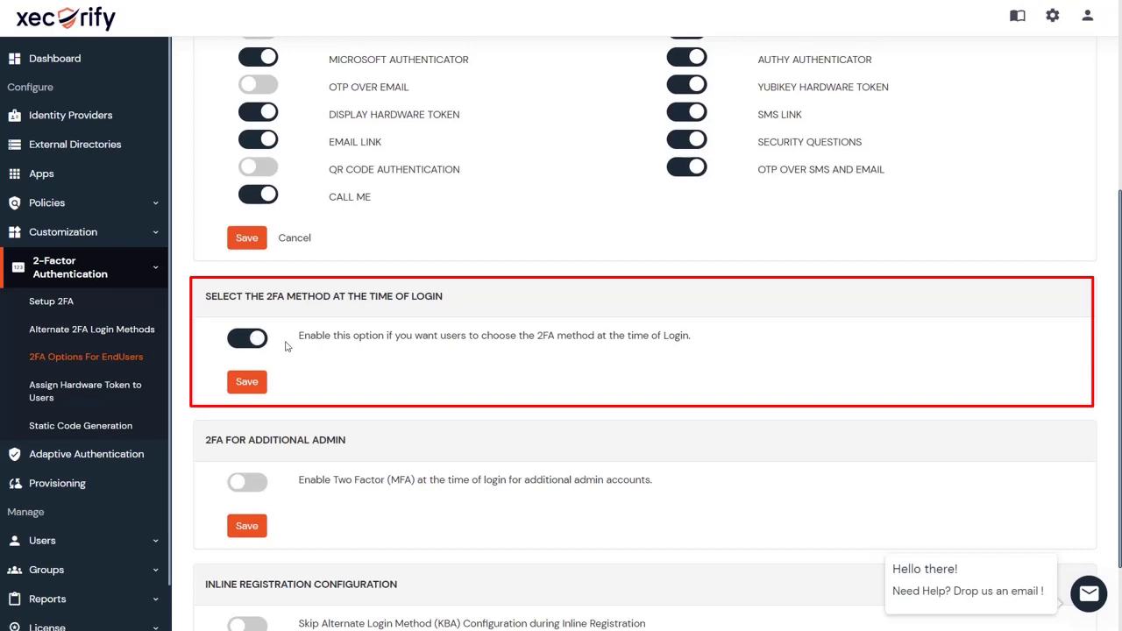
pyautogui.scroll(-1, 308, 380)
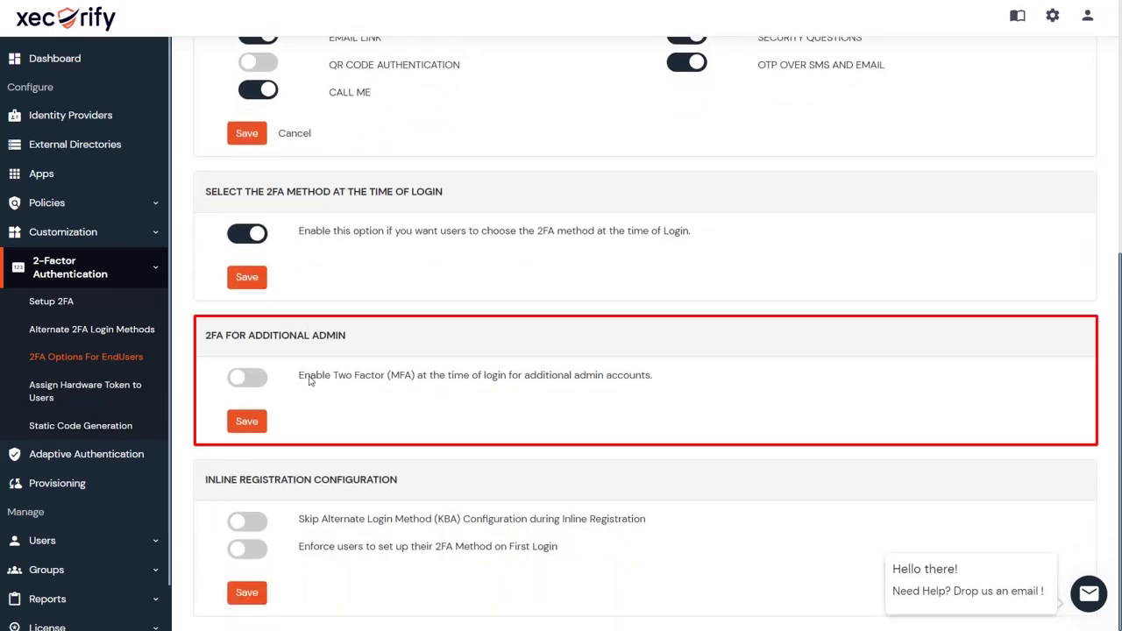
# Step: Switch on 2FA For Additional Admin
pyautogui.click(256, 379)
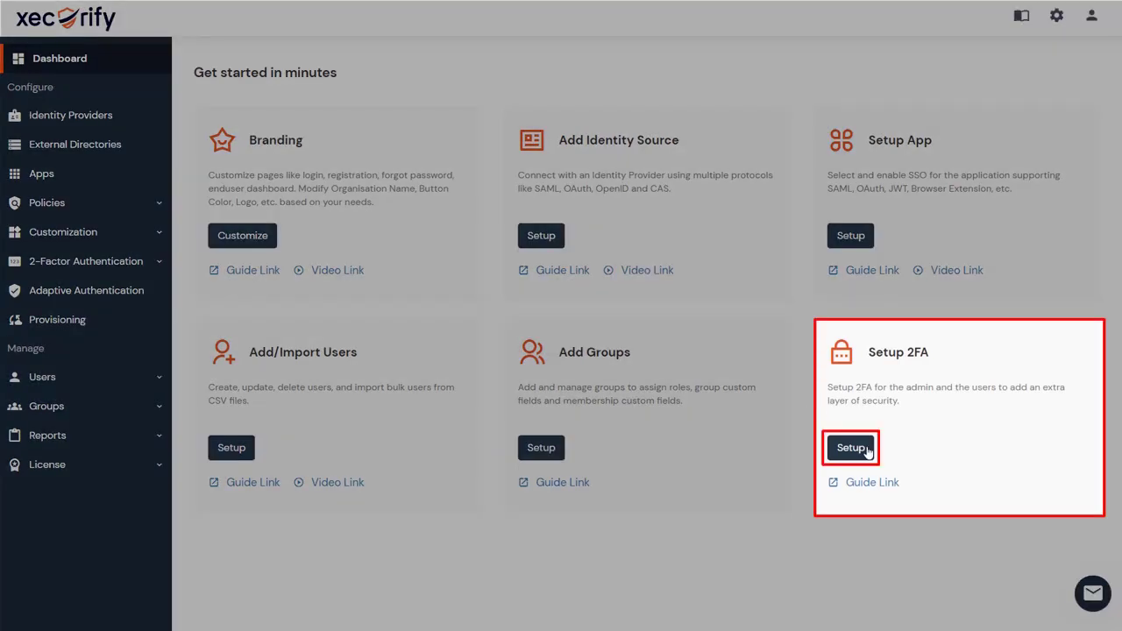
# Step: Preview the For Users Add Policy MFA and Adaptive toggles, then view the app policy list
pyautogui.click(867, 450)
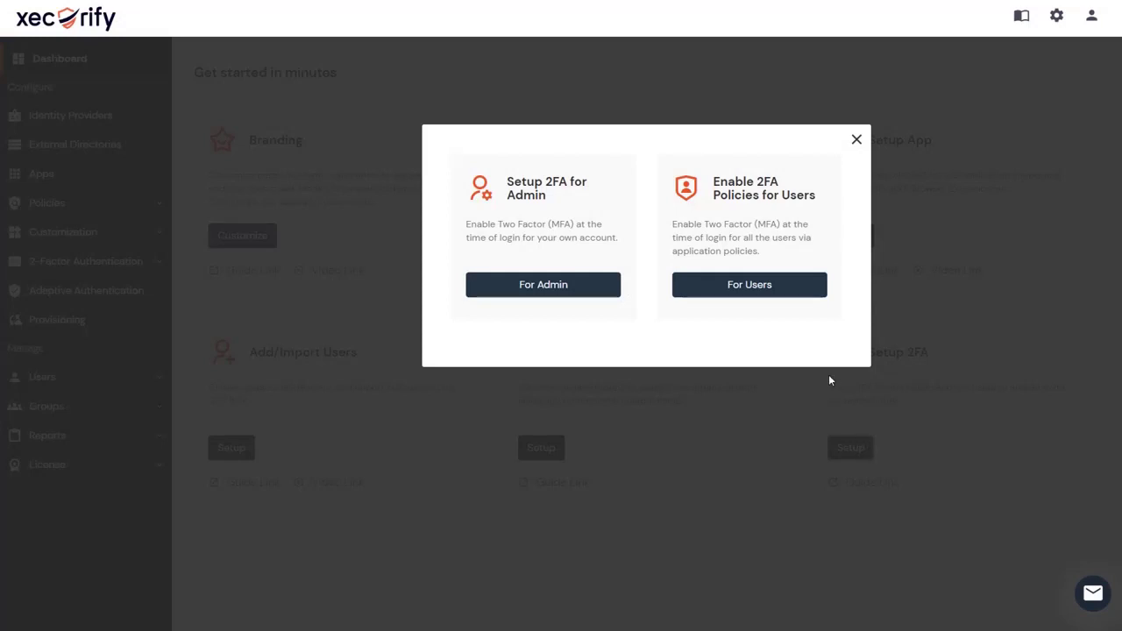
pyautogui.click(804, 287)
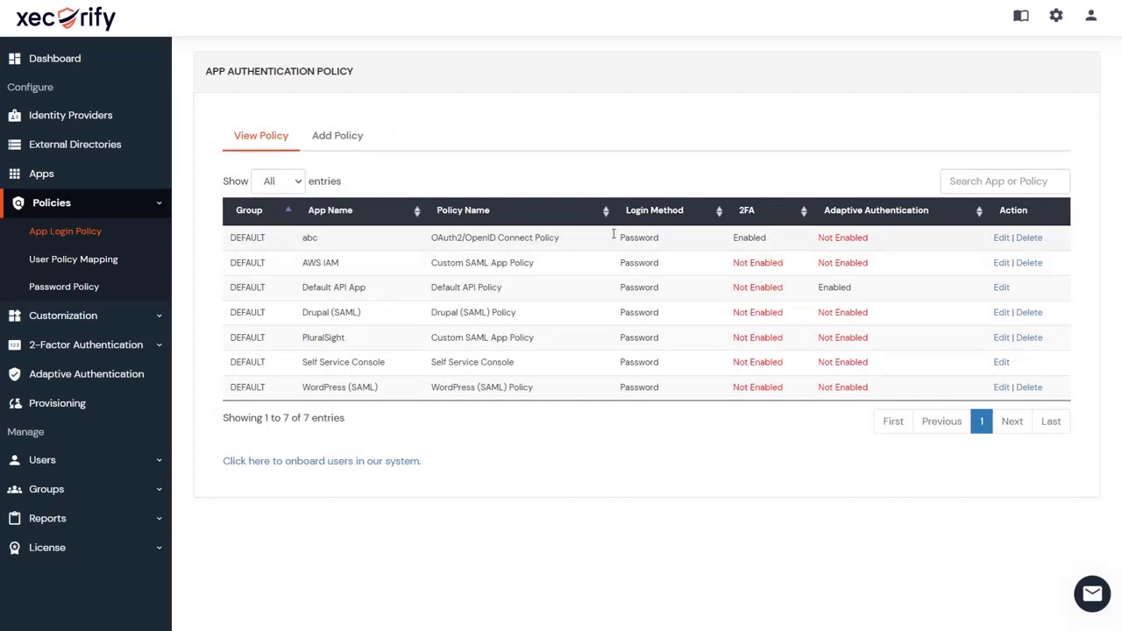
pyautogui.click(340, 140)
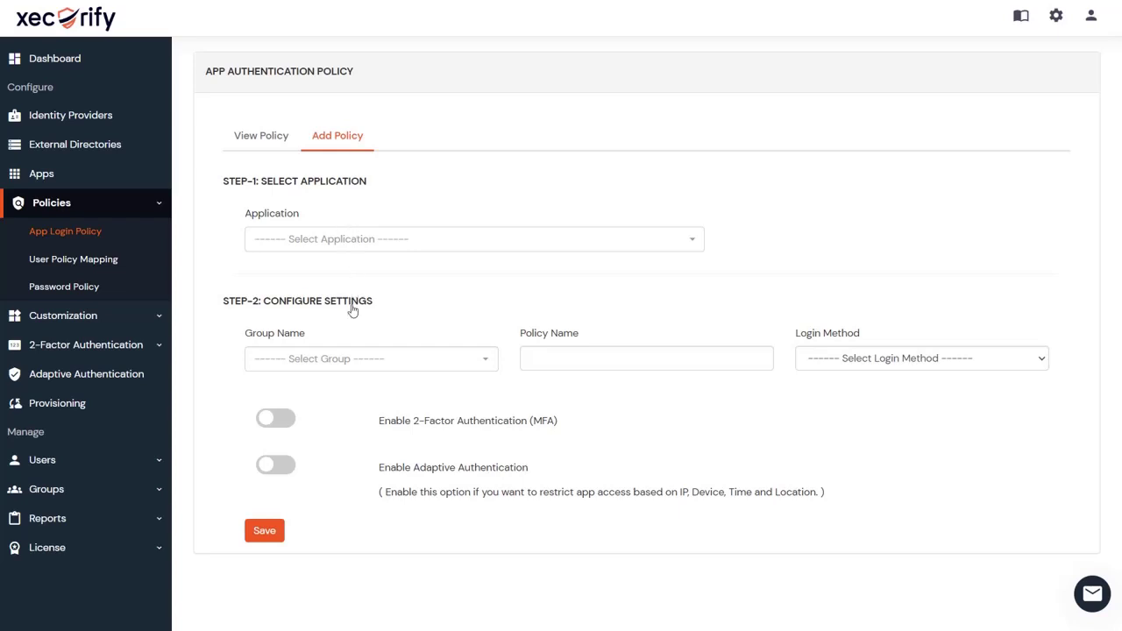
pyautogui.click(285, 421)
pyautogui.click(285, 464)
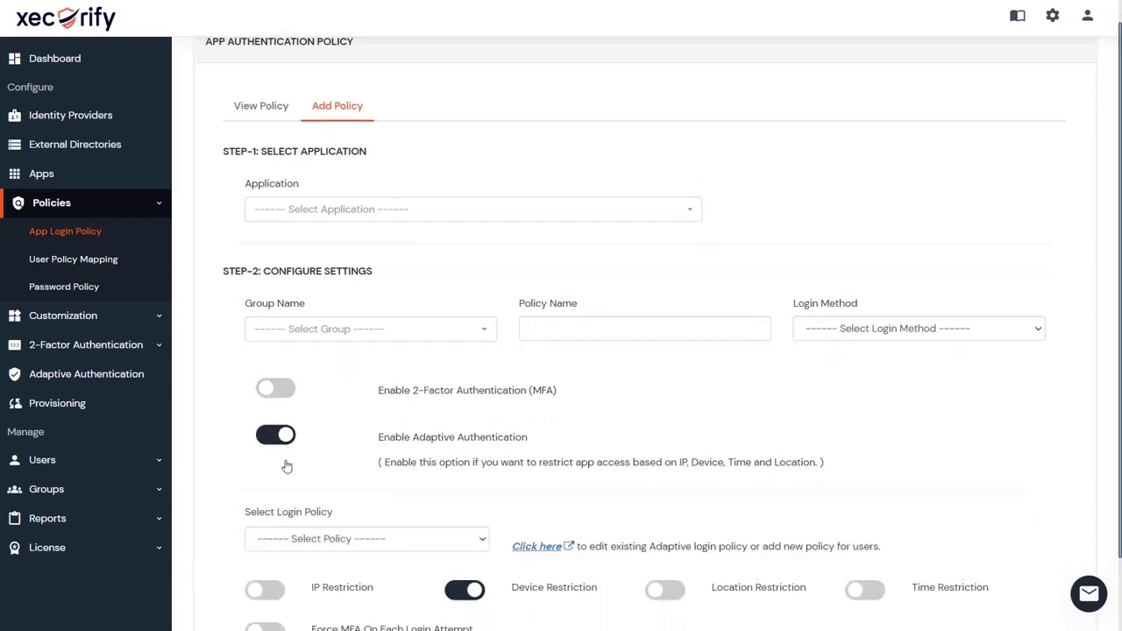
pyautogui.scroll(-2, 287, 465)
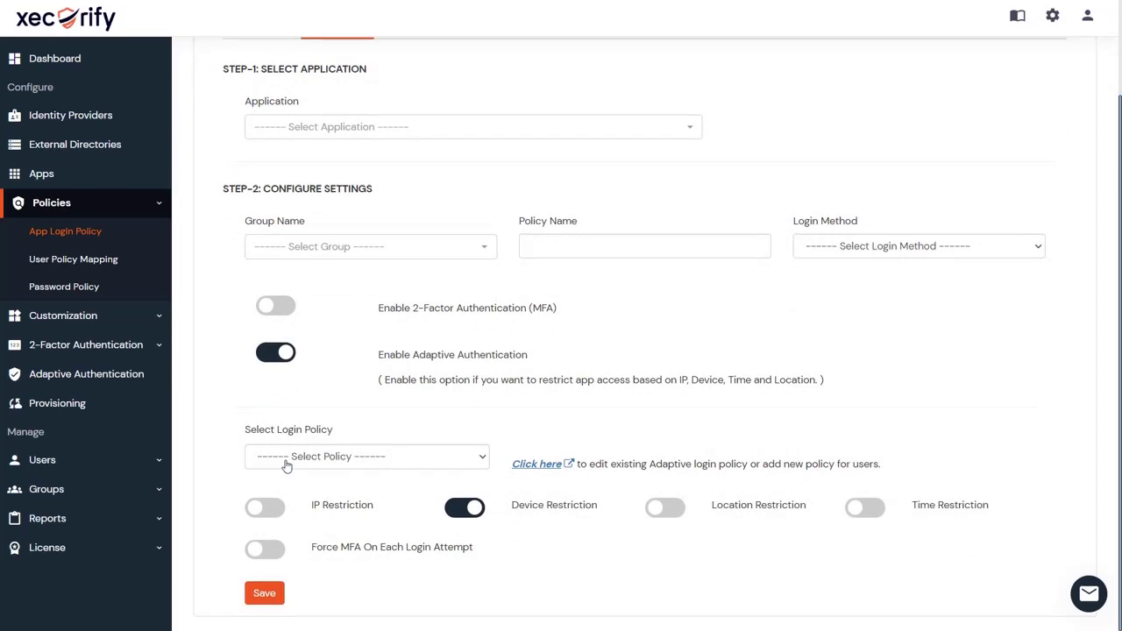
pyautogui.scroll(2, 285, 465)
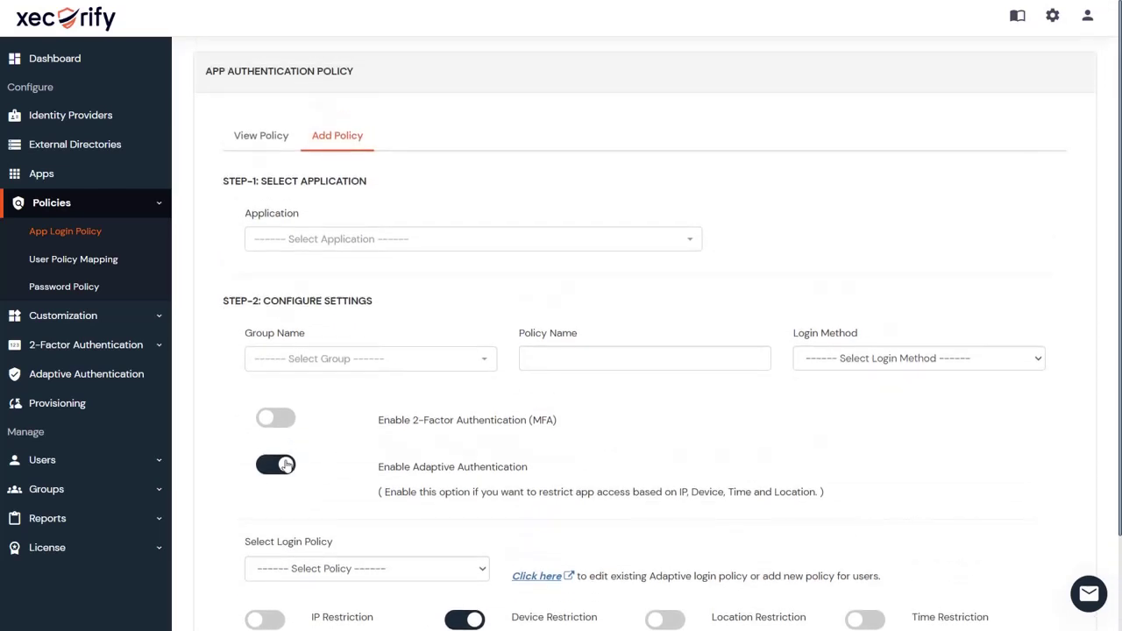
pyautogui.click(277, 147)
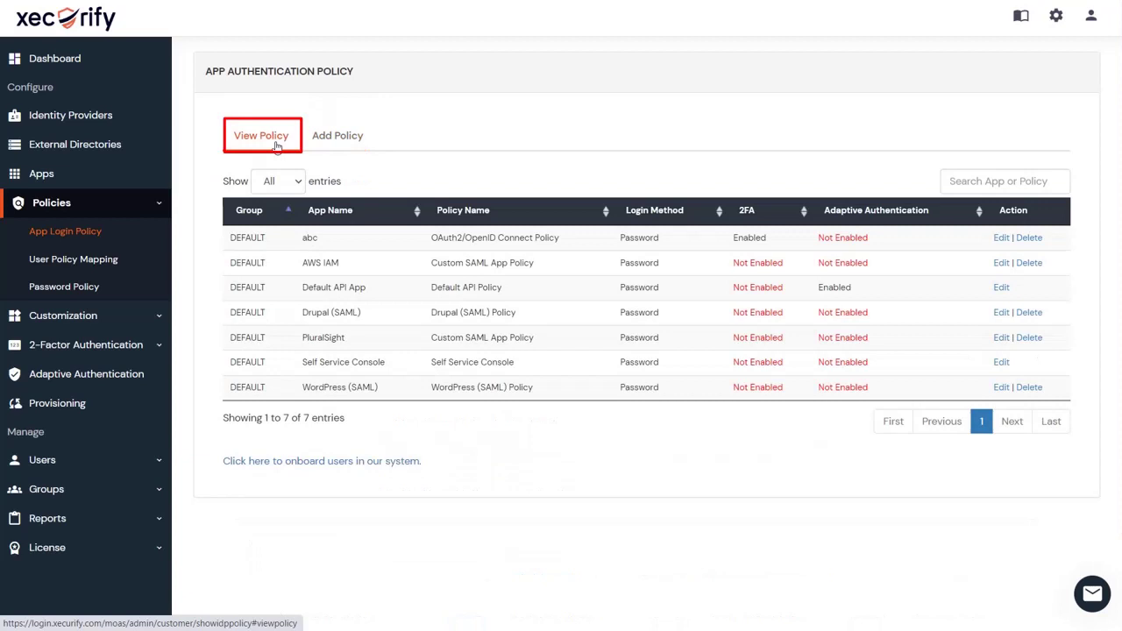